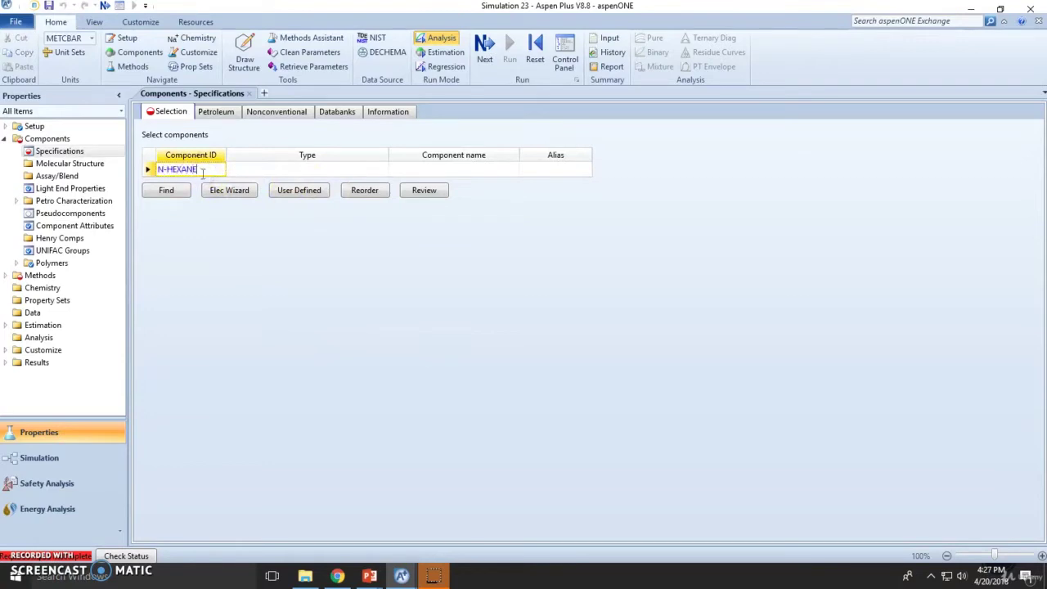
- Add N-HEXANE and N-OCTANE as components and set PENG-ROB as the base property method
key(Return)
mouse_move(191, 183)
text(N-OCTANE)
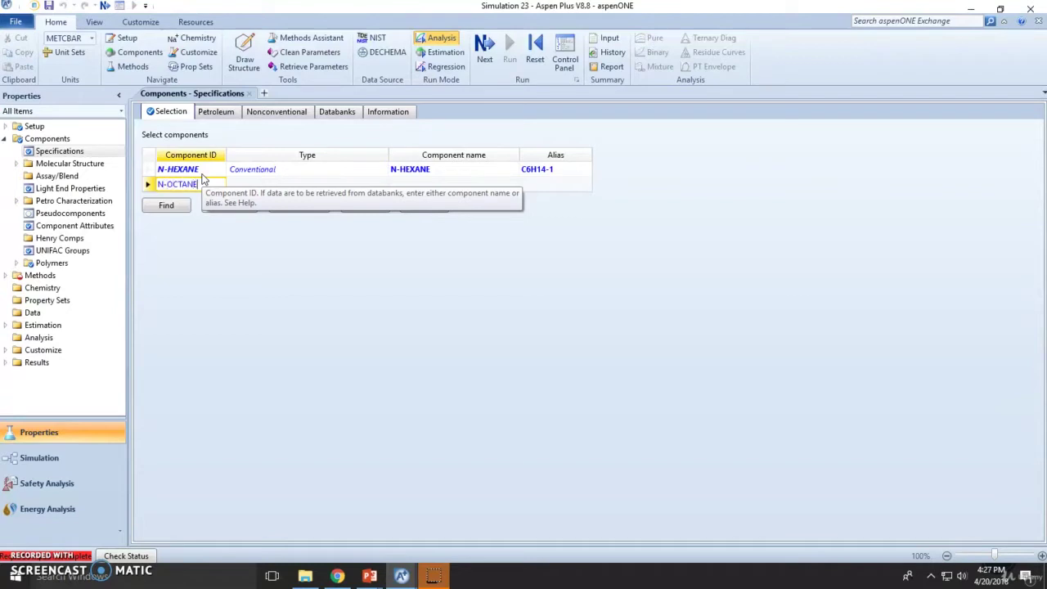
key(Return)
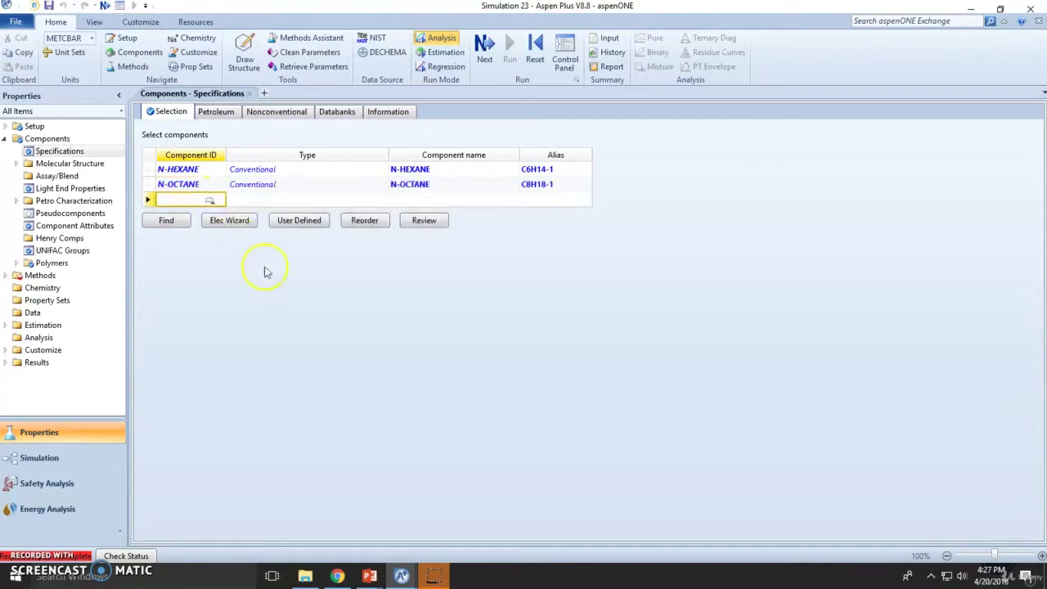
click(49, 278)
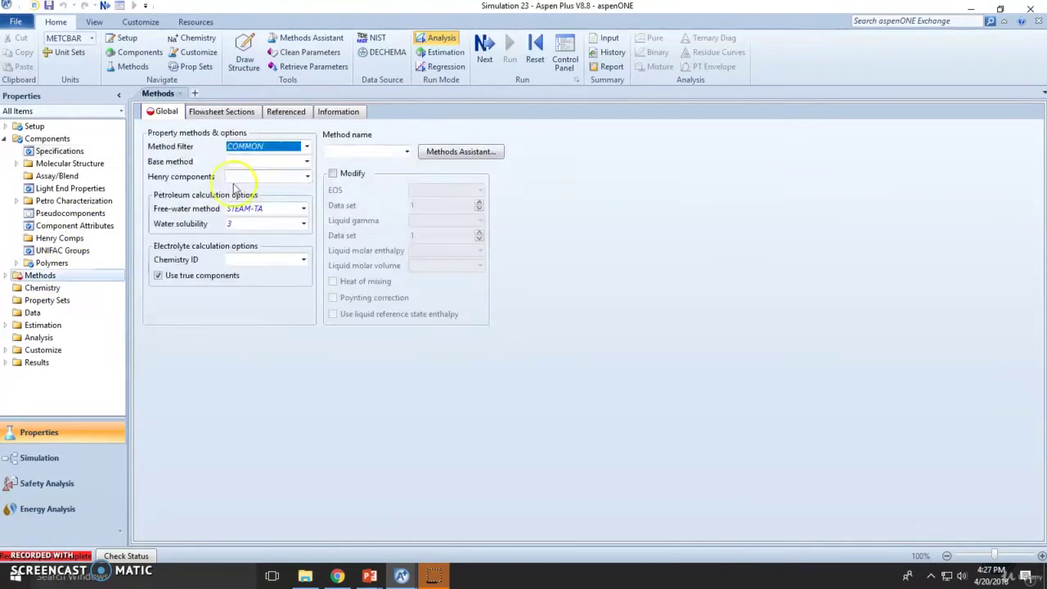
click(406, 152)
key(i)
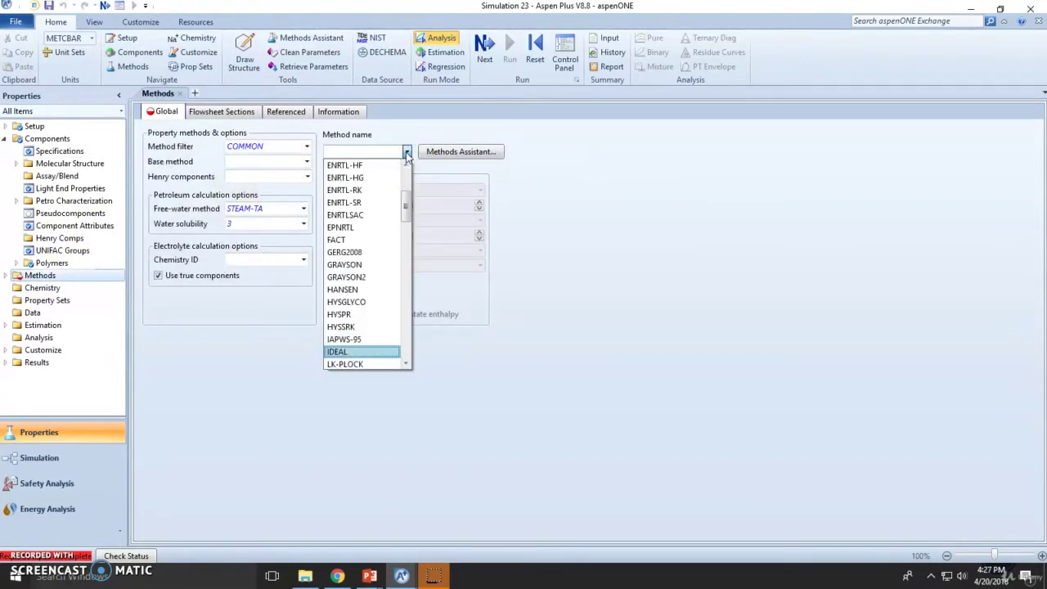
click(407, 152)
click(406, 152)
key(p)
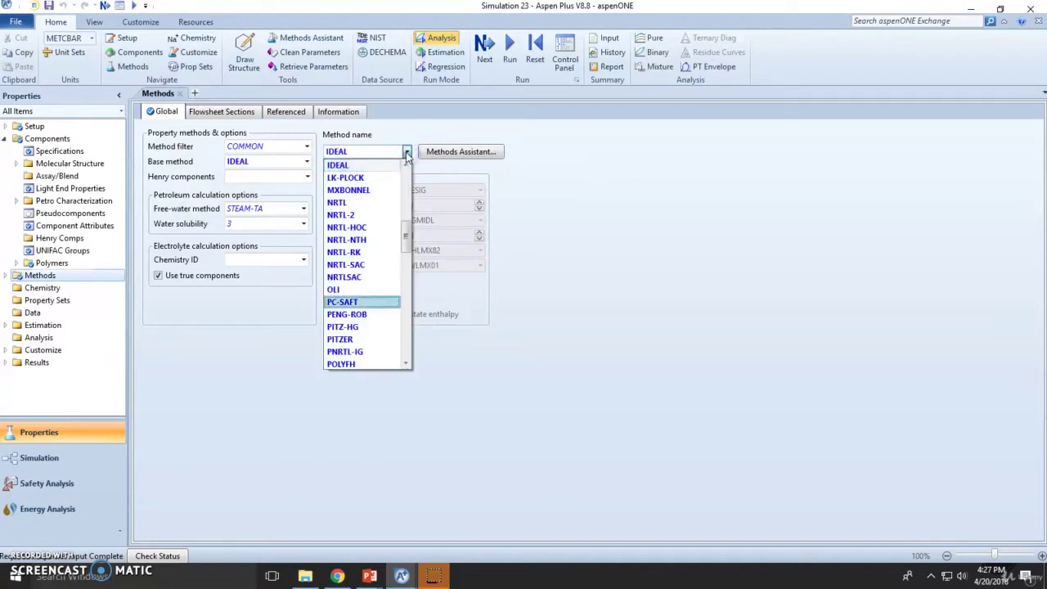
key(Down)
key(Return)
- Run the property analysis setup and return to the Methods Specifications form
click(483, 51)
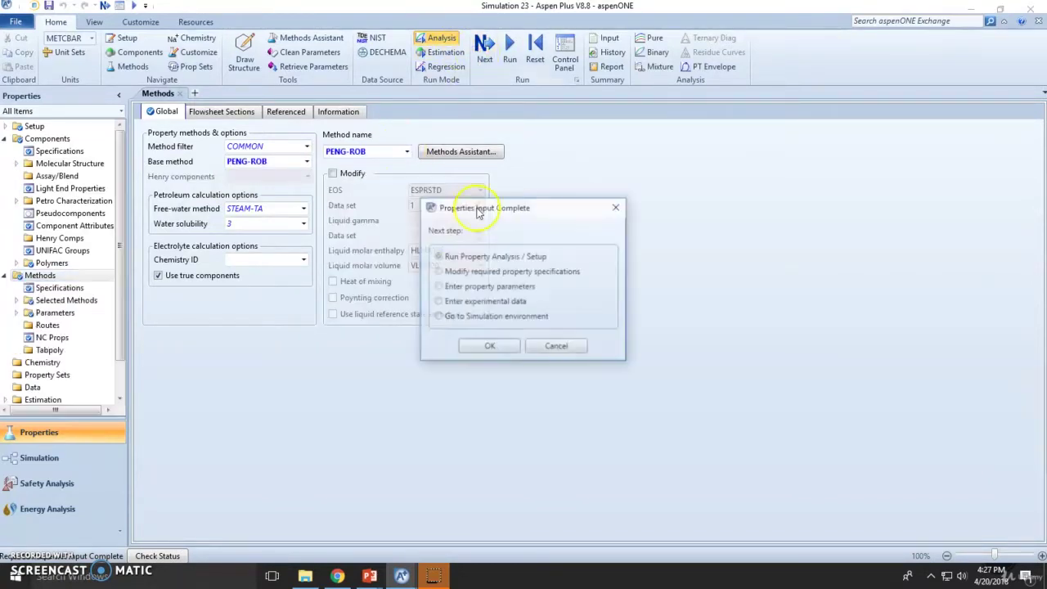
click(478, 353)
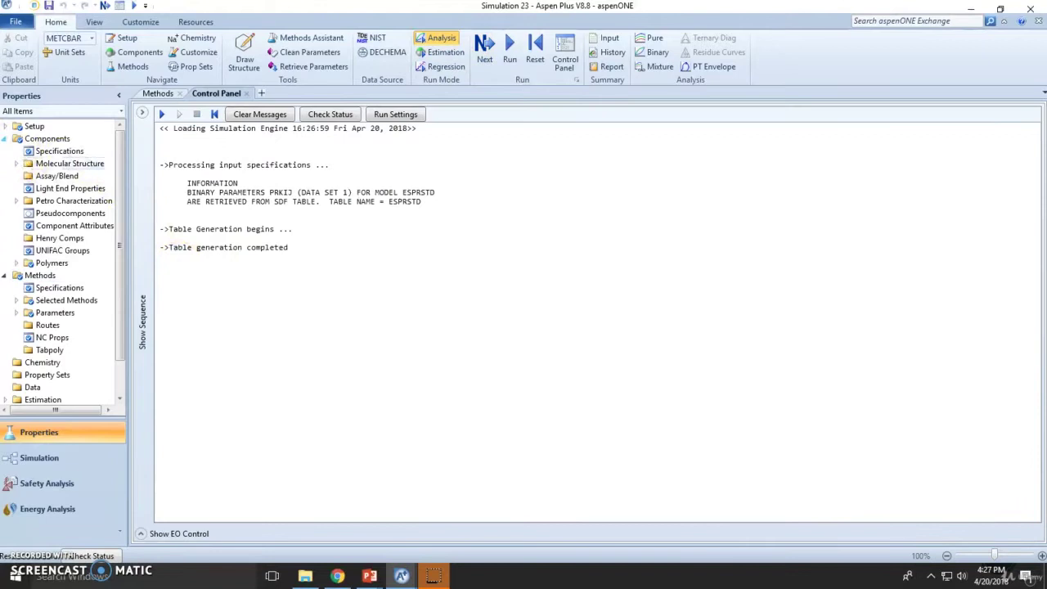
click(4, 138)
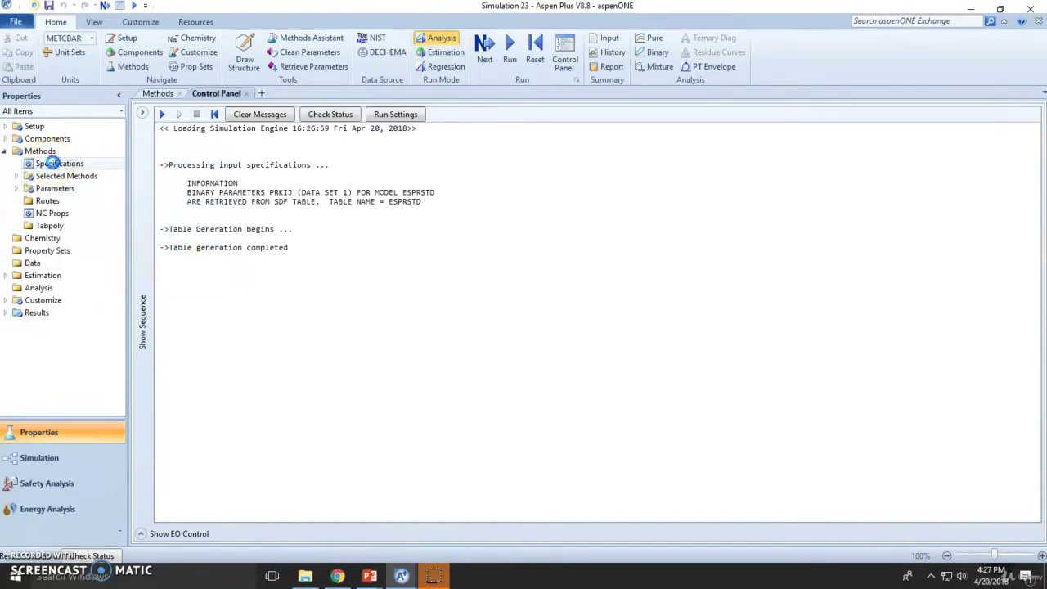
click(53, 165)
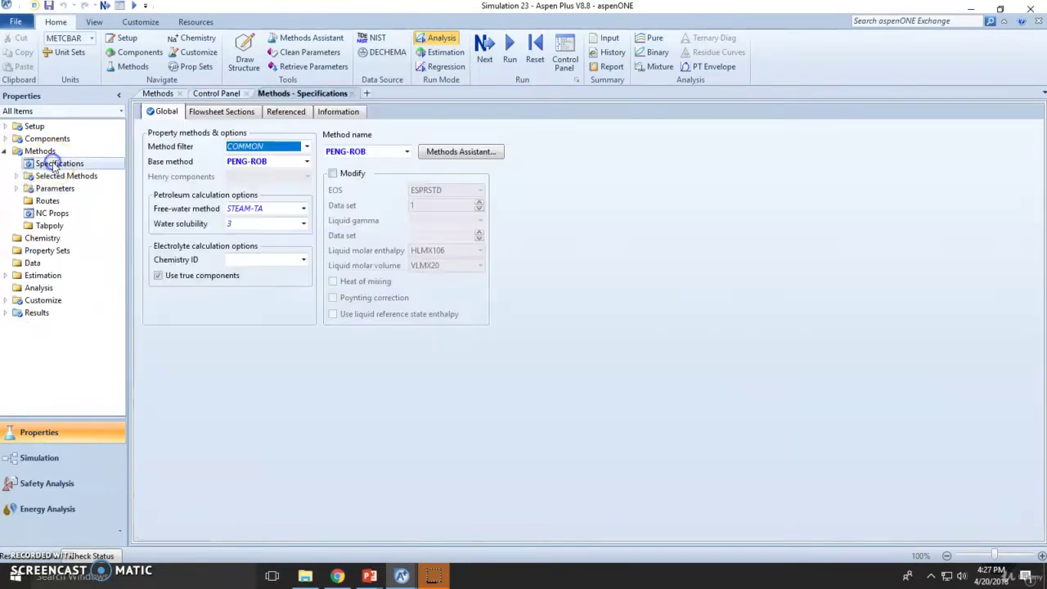
- Set the BINRY-1 Txy analysis to IDEAL, run it, and select BINRY-1
click(4, 152)
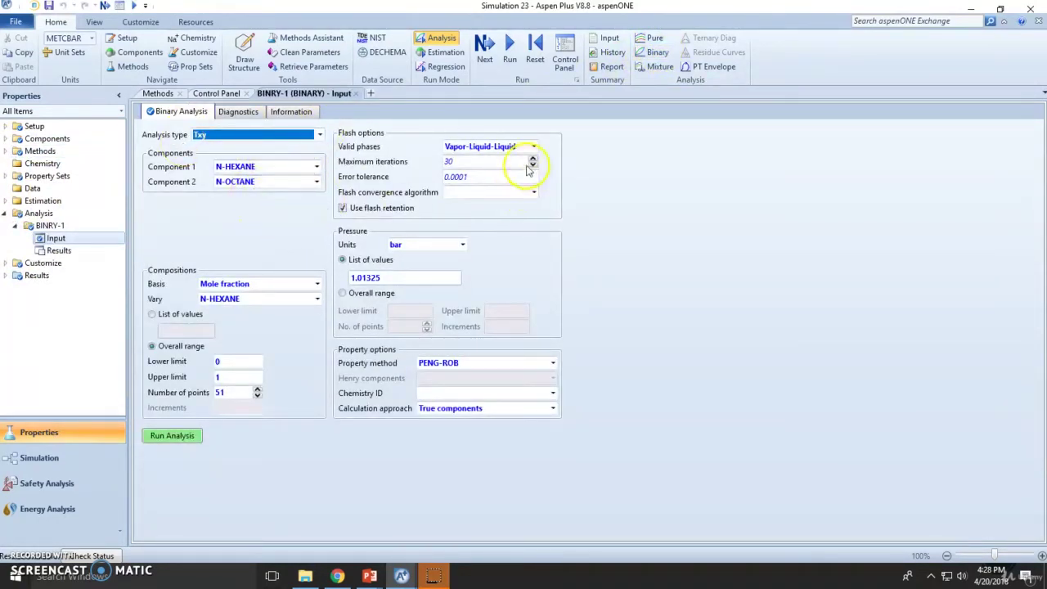
click(550, 364)
click(473, 374)
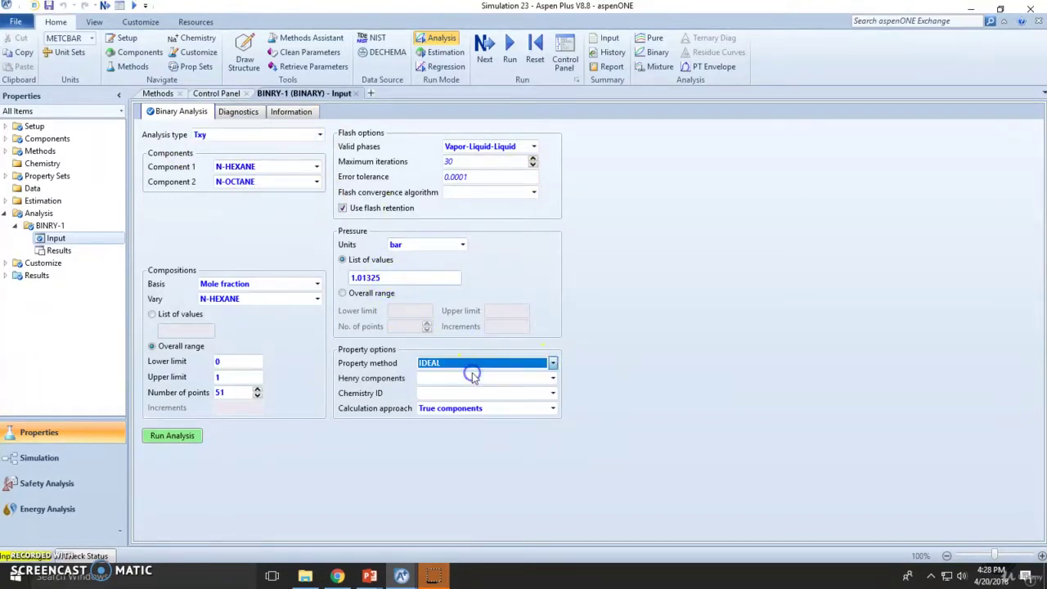
click(185, 439)
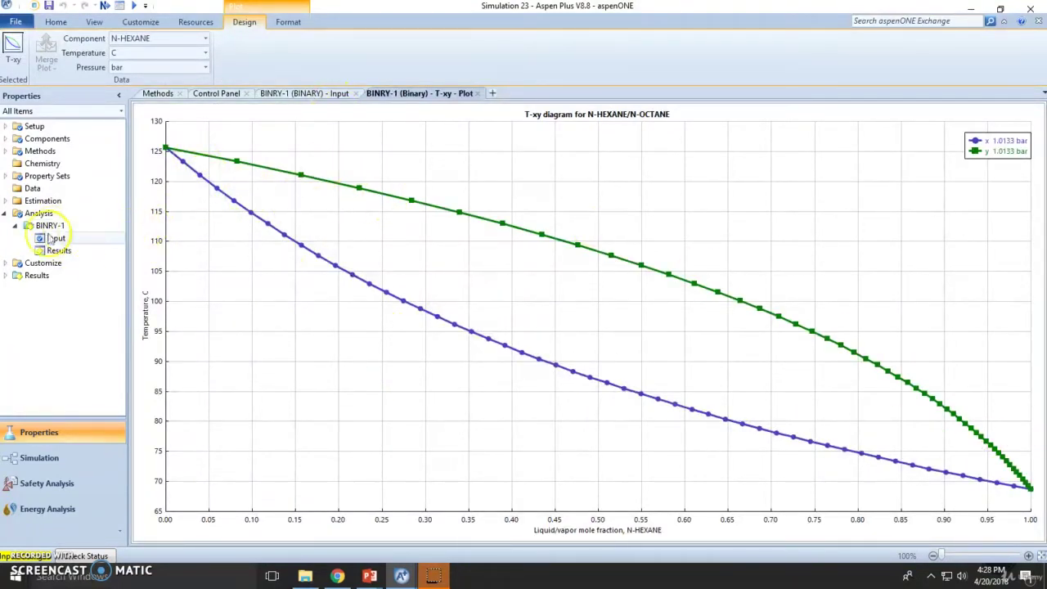
click(49, 224)
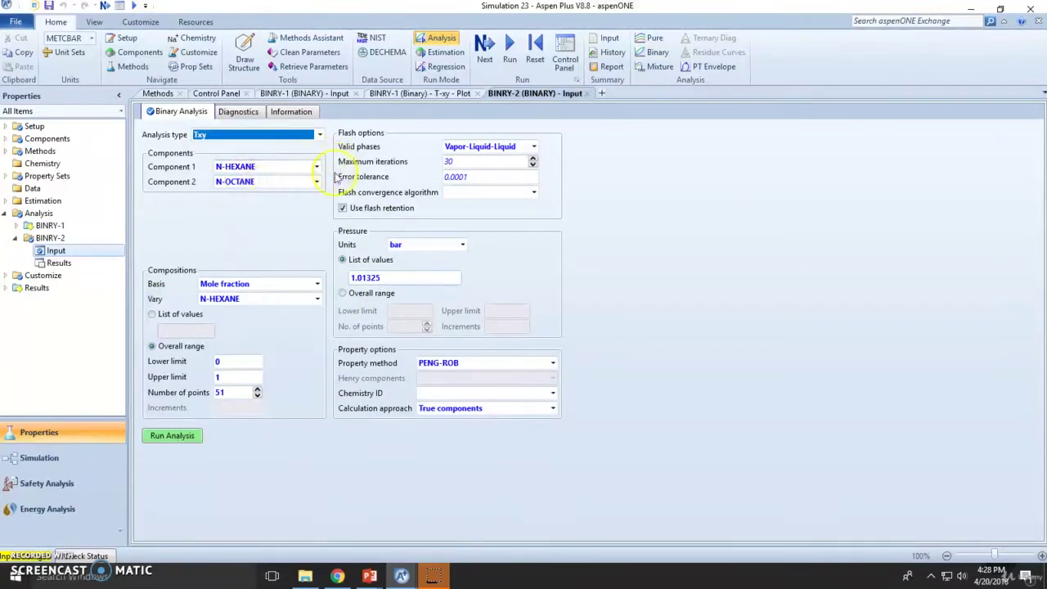
- Confirm BINRY-1 uses IDEAL and BINRY-2 uses PENG-ROB, then run the BINRY-2 analysis
click(553, 362)
click(19, 227)
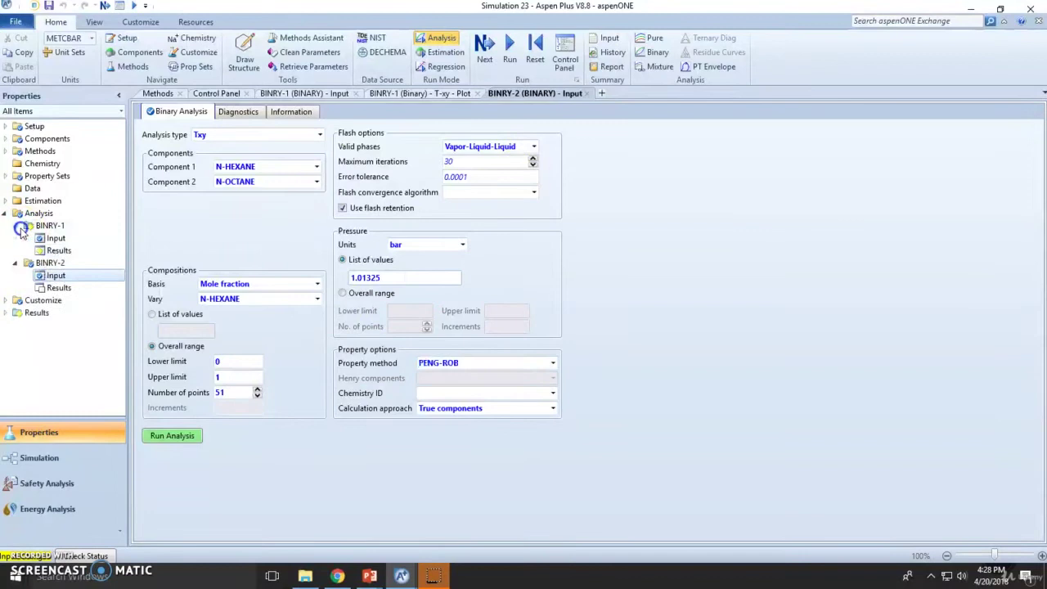
click(56, 238)
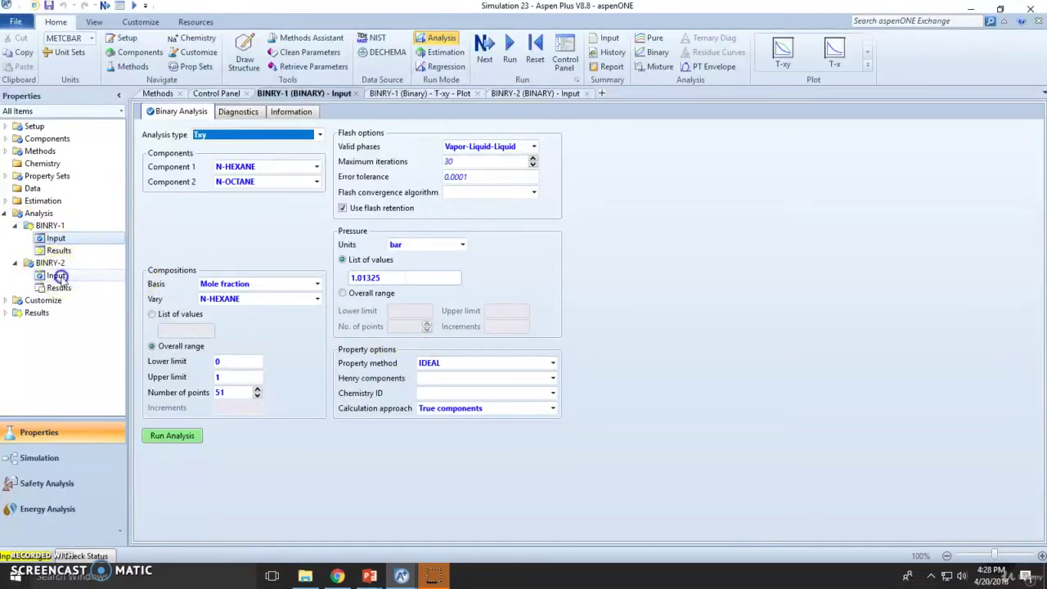
click(58, 275)
click(188, 435)
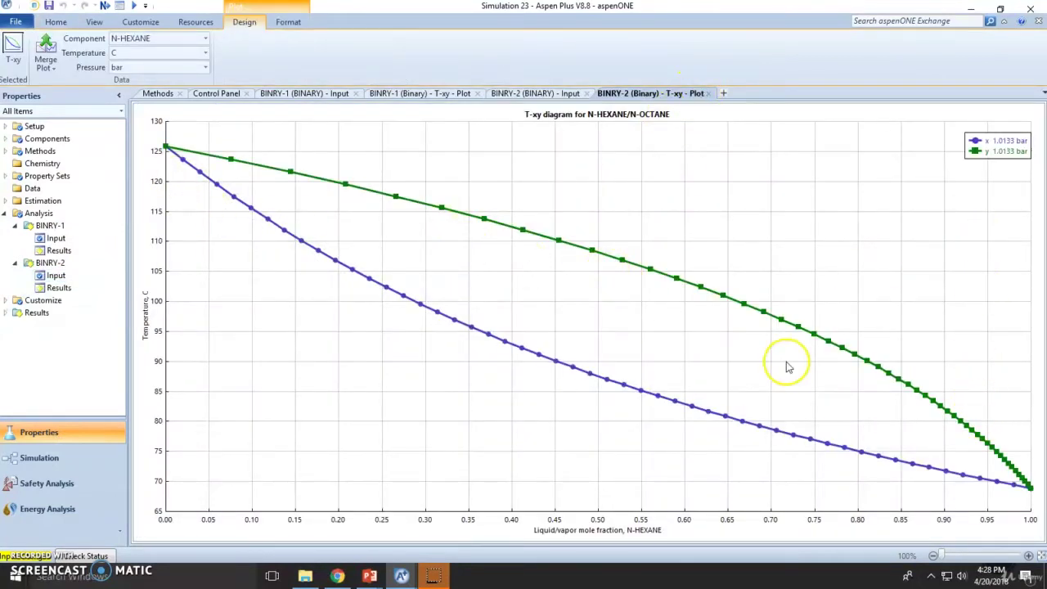
- Append '(PR)' to both legend entries of the PENG-ROB T-xy plot
right_click(830, 284)
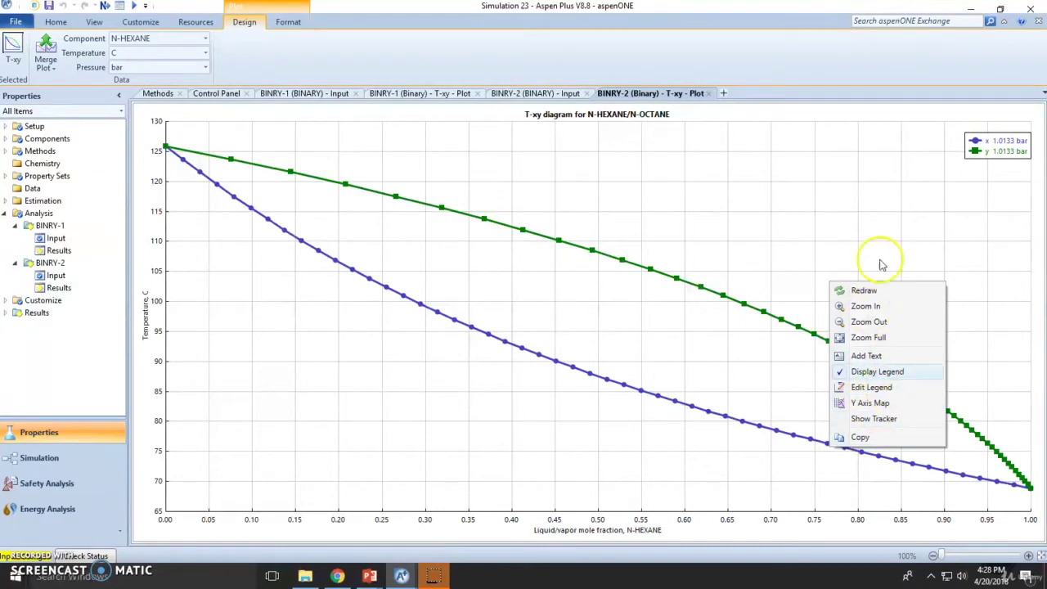
click(886, 223)
double_click(997, 146)
double_click(409, 219)
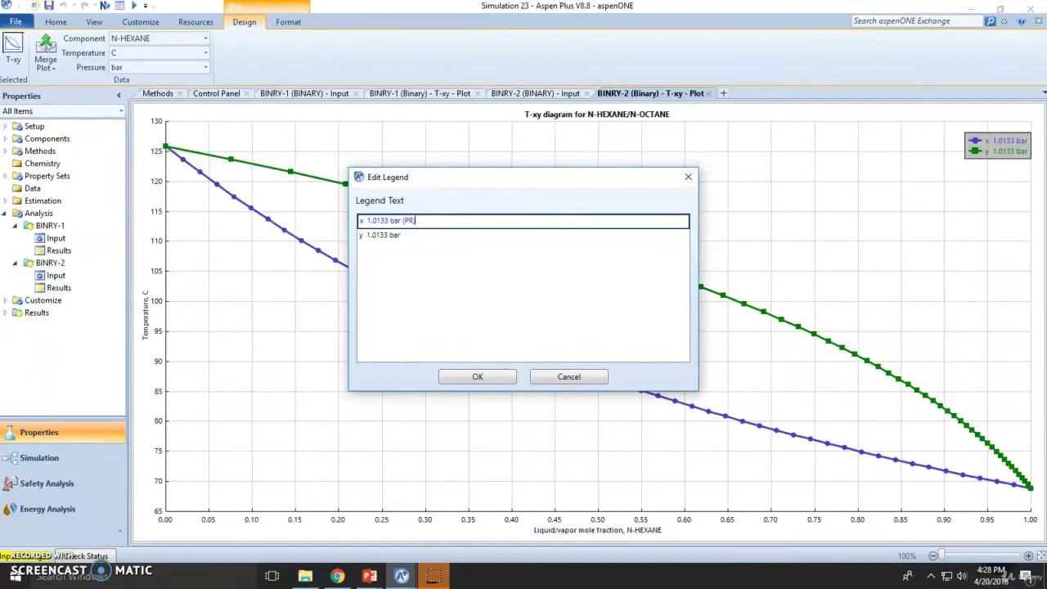
double_click(393, 235)
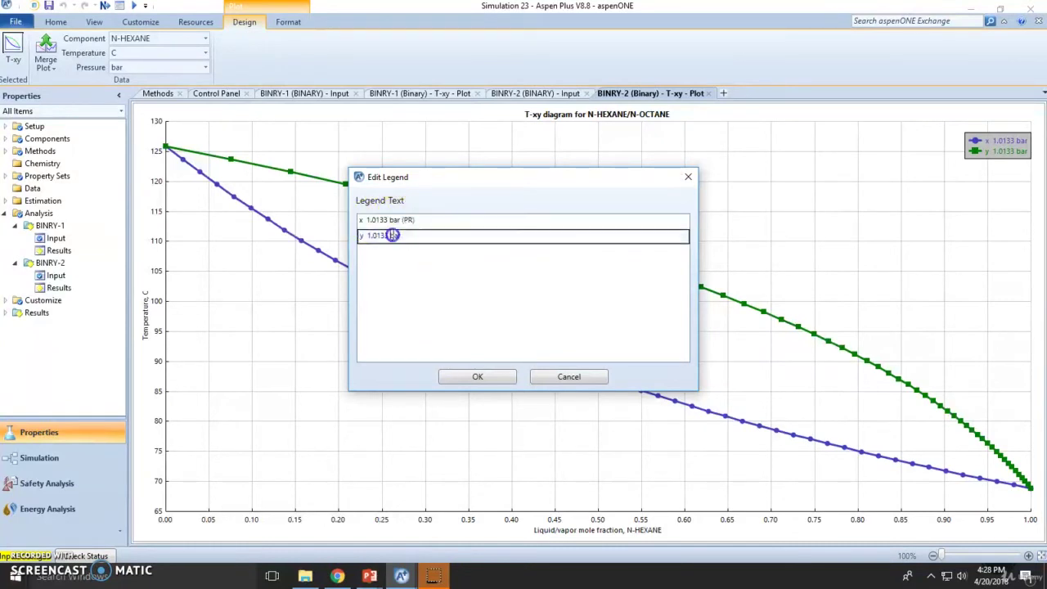
text( (PR))
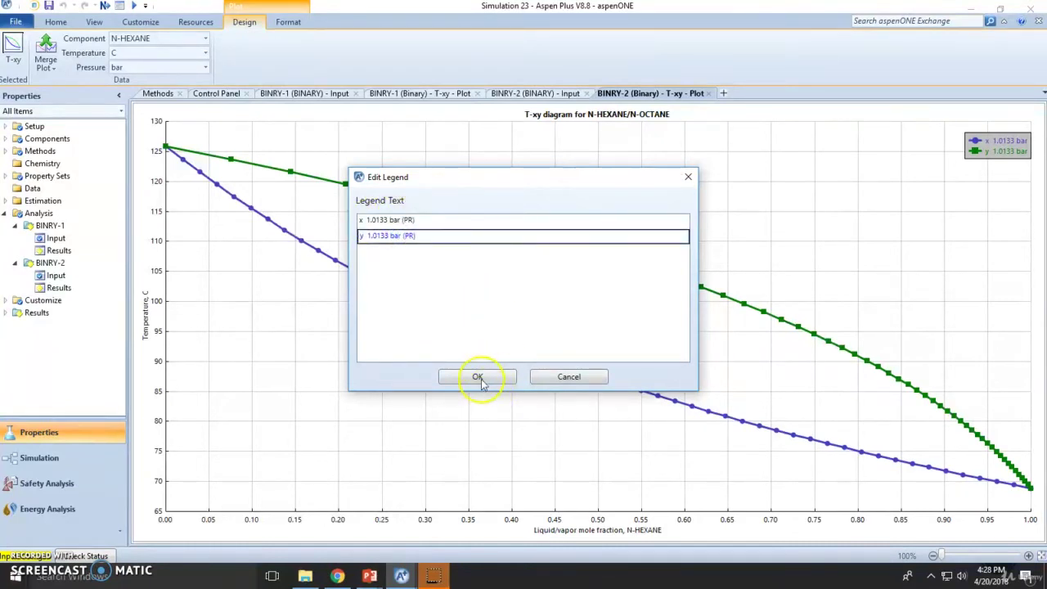
click(477, 376)
- Merge the BINRY-1 T-xy plot into the PR plot with all curves on a single Y axis
click(46, 64)
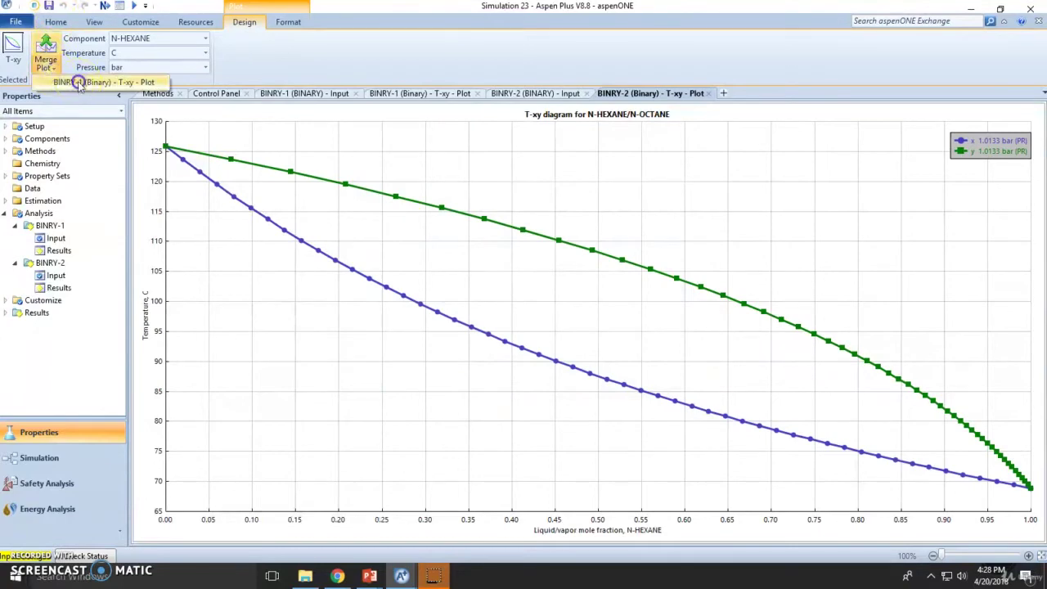
click(77, 85)
right_click(242, 280)
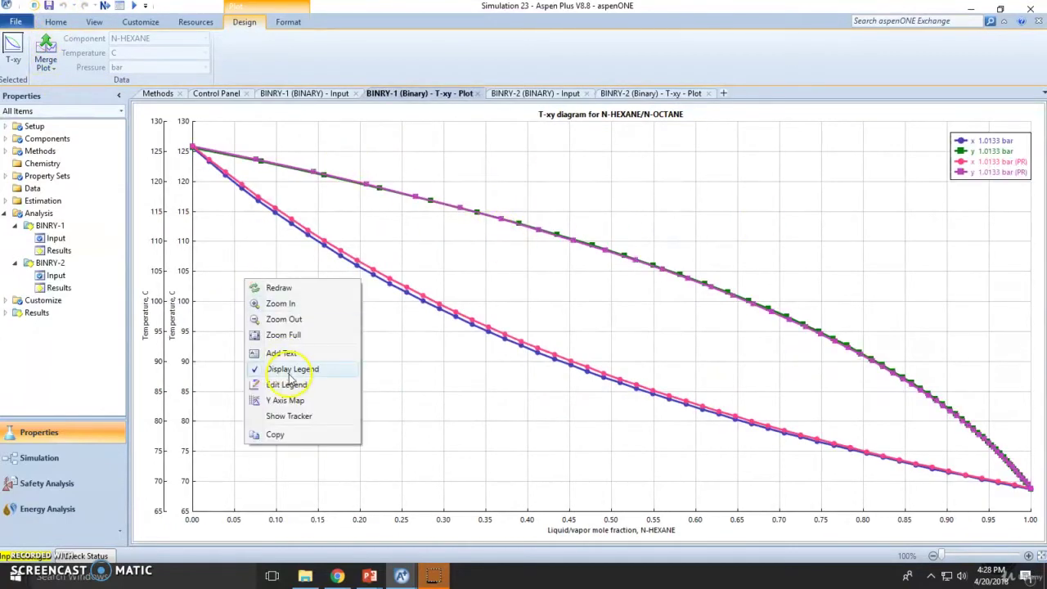
click(282, 401)
click(407, 172)
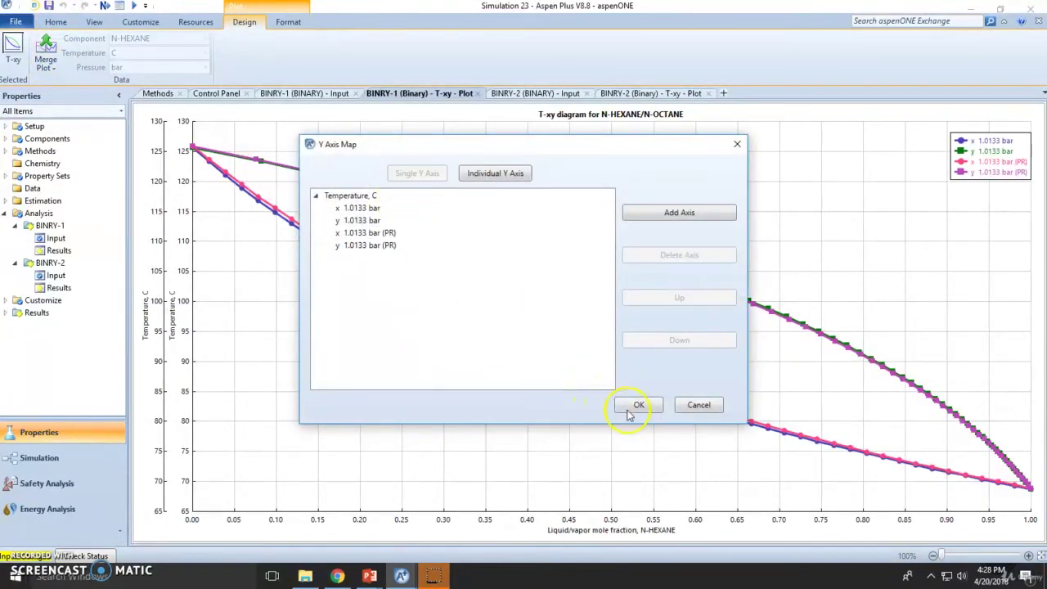
click(629, 404)
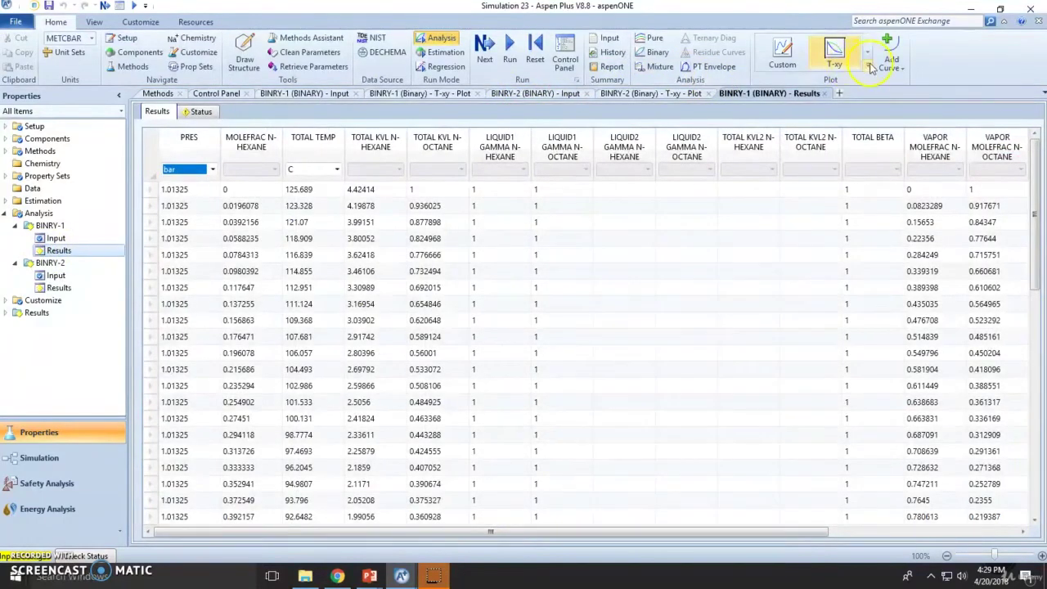
click(867, 67)
- Generate activity coefficient plots for the BINRY-1 (IDEAL) and BINRY-2 (PENG-ROB) analyses
click(826, 131)
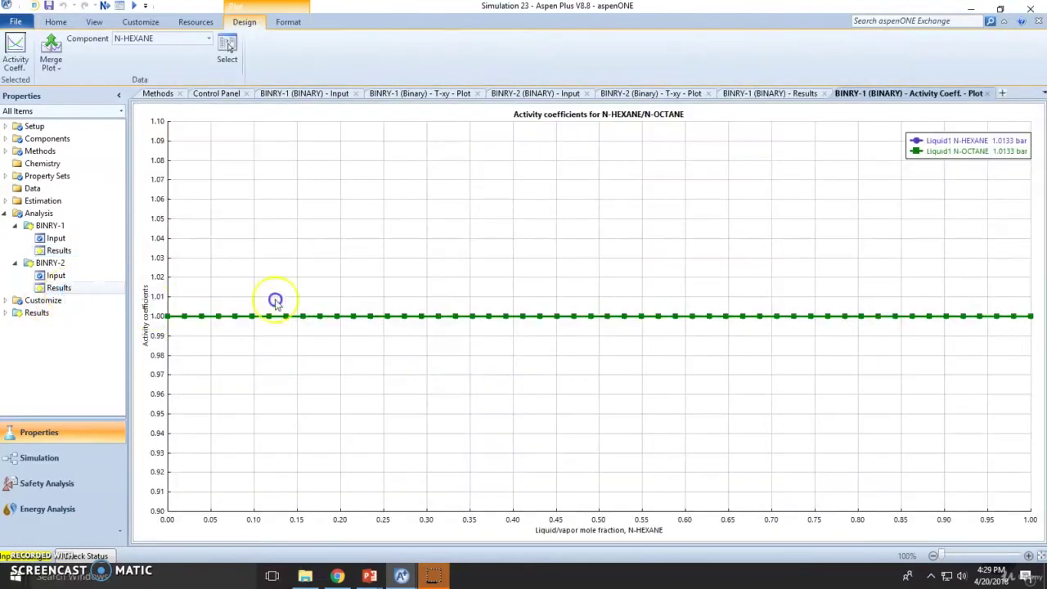
click(869, 69)
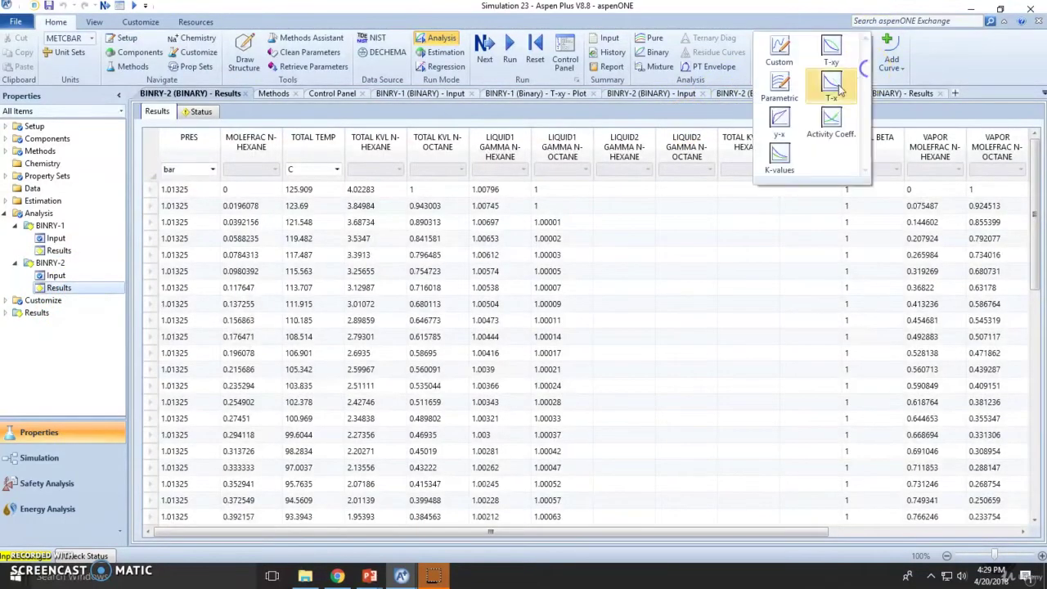
click(835, 136)
click(828, 124)
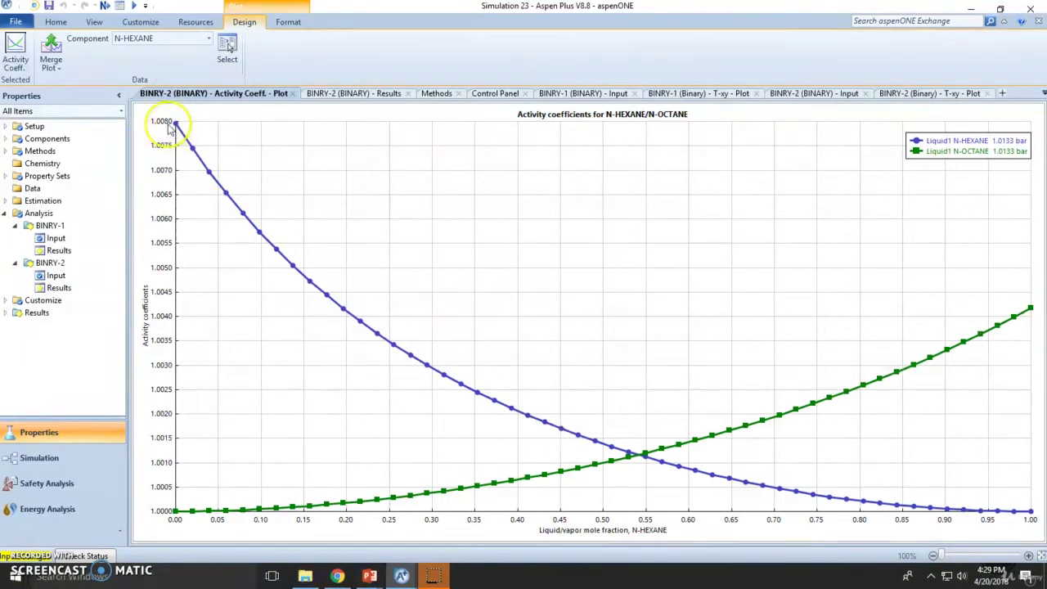
right_click(211, 289)
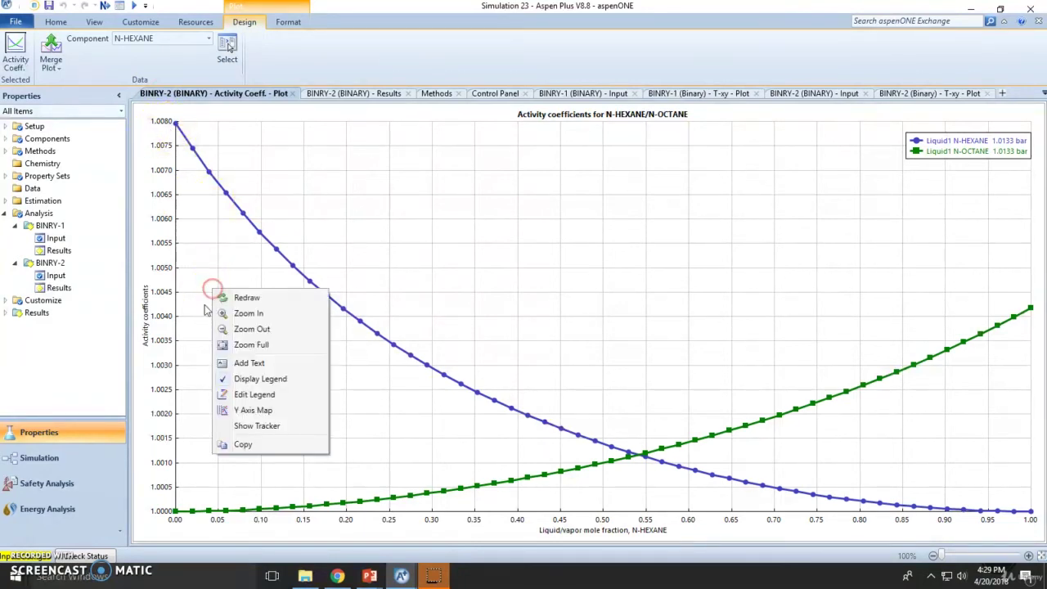
click(924, 553)
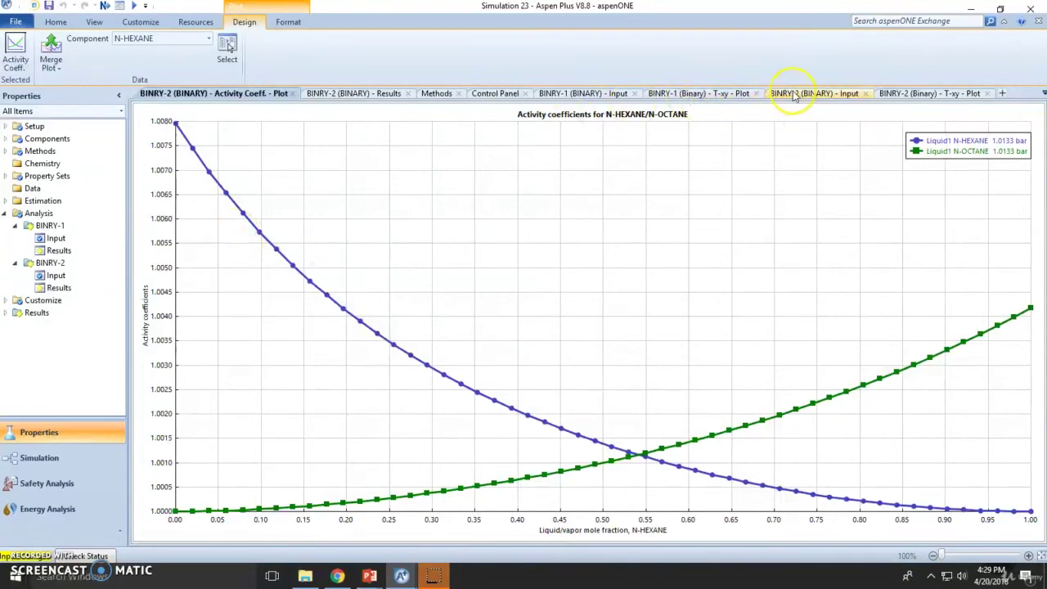
- Plot y-x diagrams from the BINRY-1 and BINRY-2 results
double_click(59, 250)
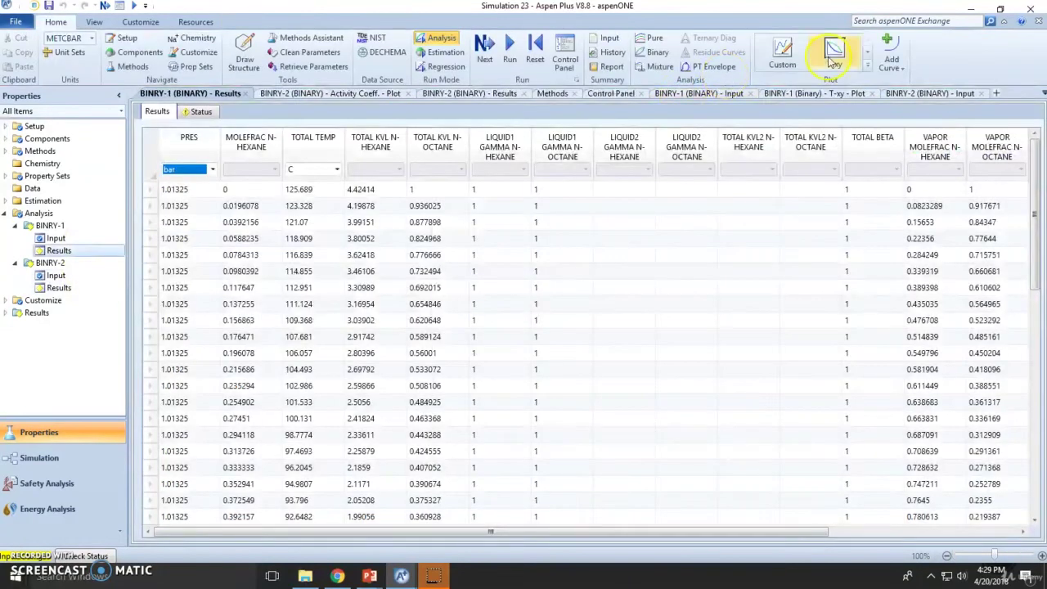
click(869, 69)
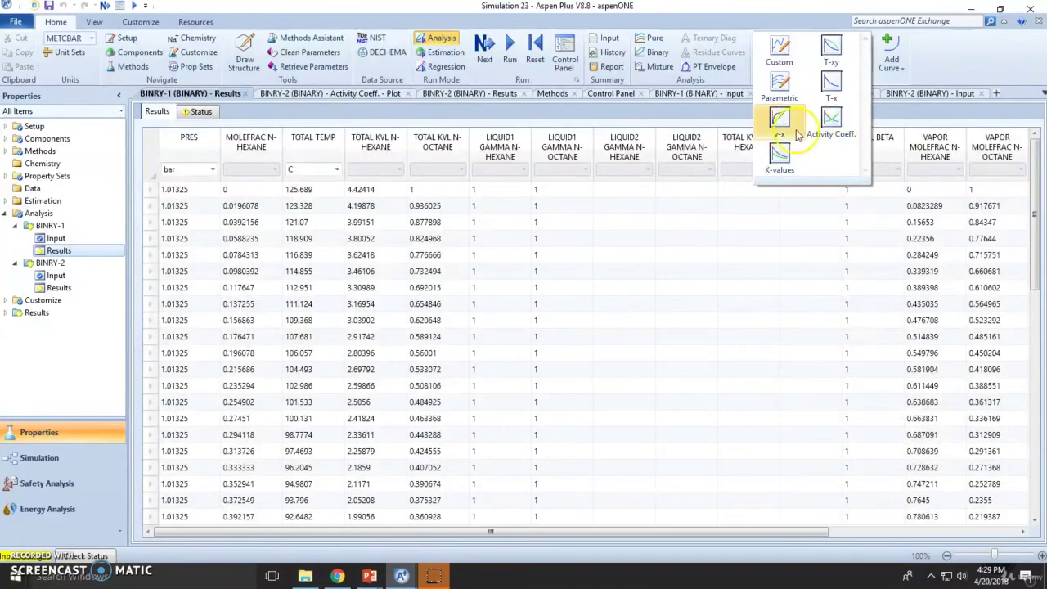
click(780, 120)
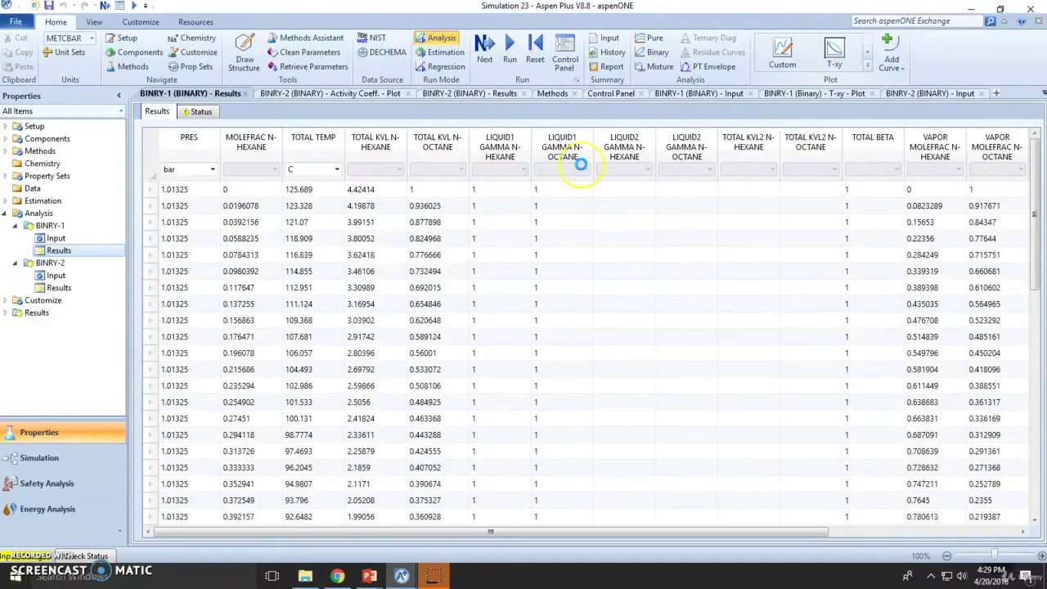
double_click(59, 287)
click(868, 69)
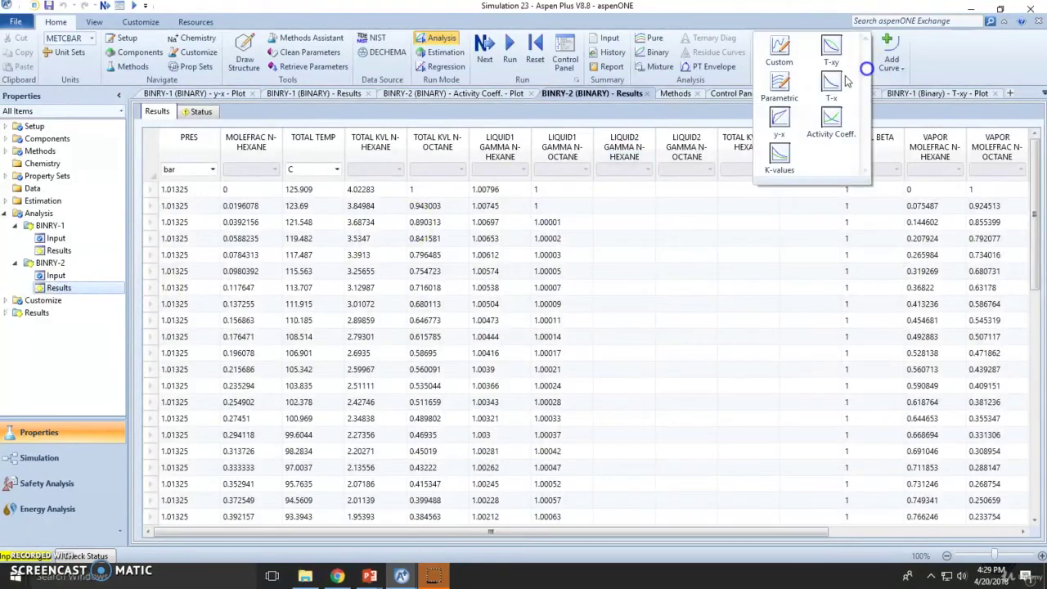
click(778, 124)
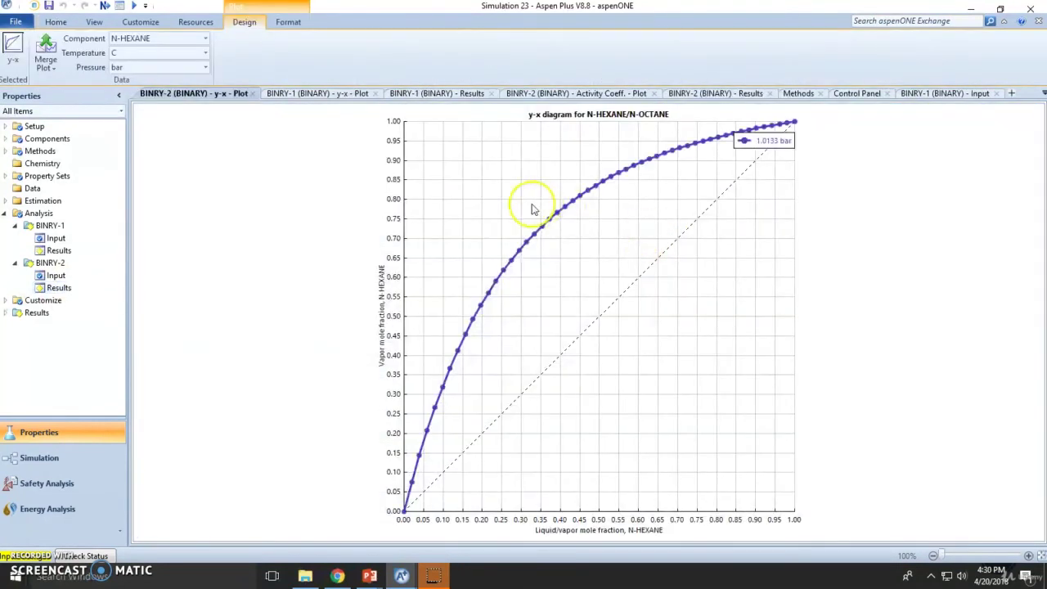
- Relabel the BINRY-2 y-x legend as '1.0133 bar (PR)'
double_click(760, 144)
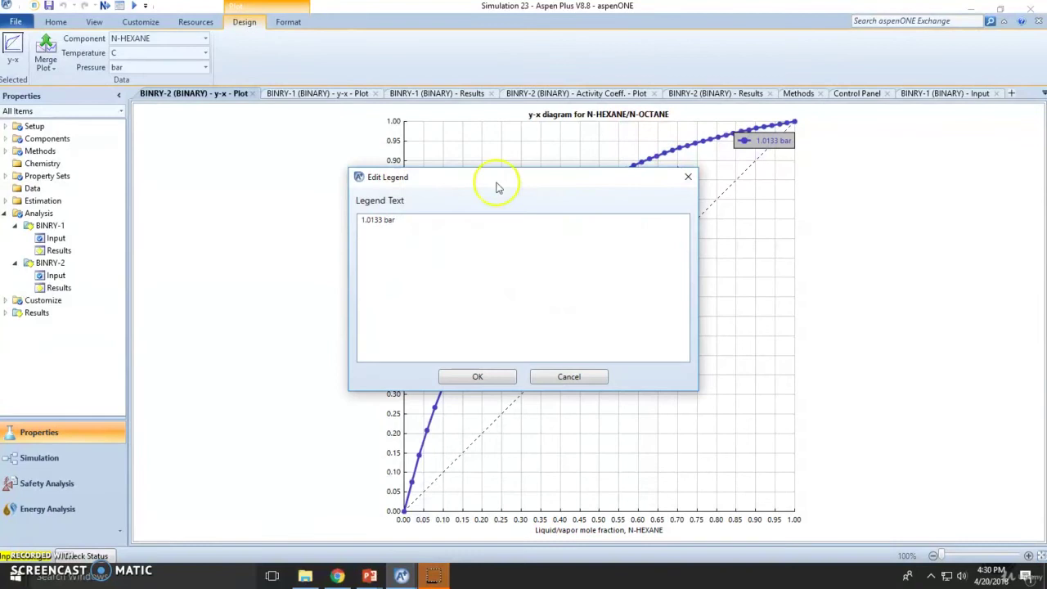
click(411, 223)
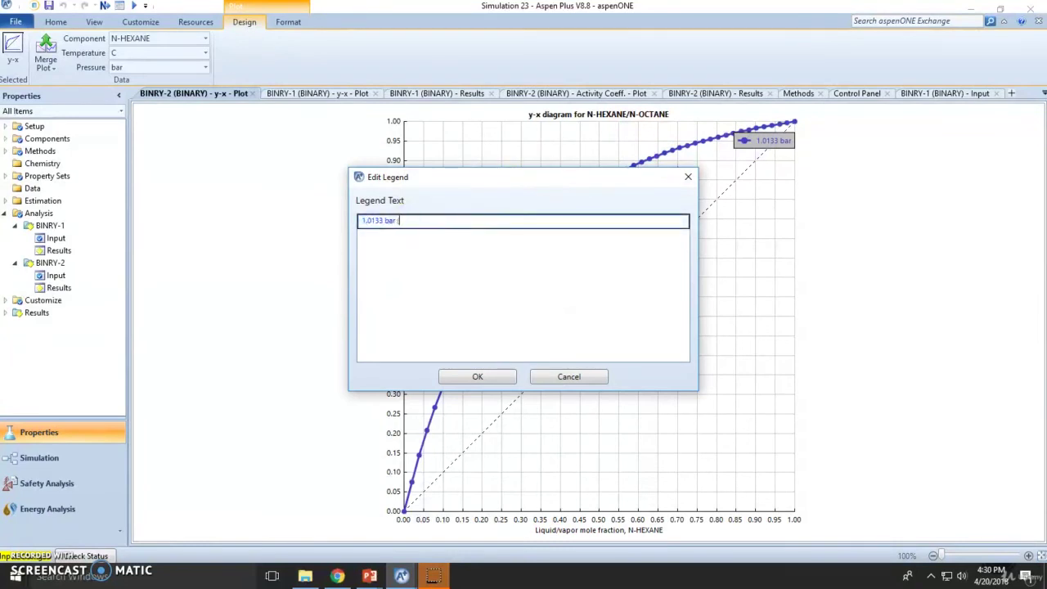
text((PR))
click(478, 376)
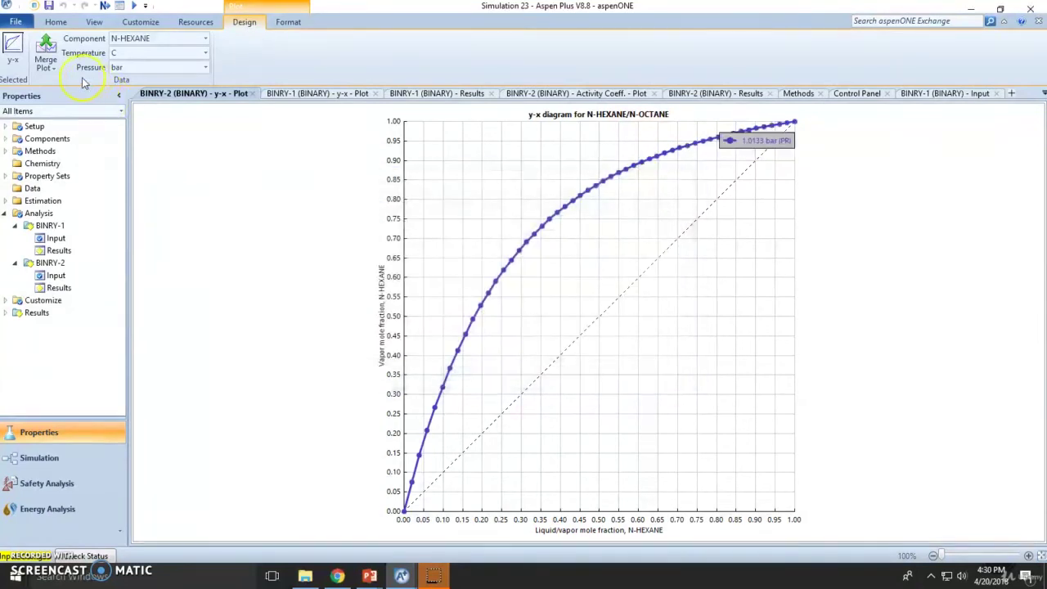
- Merge the BINRY-1 y-x curve into the BINRY-2 y-x plot on a single Y axis
click(46, 63)
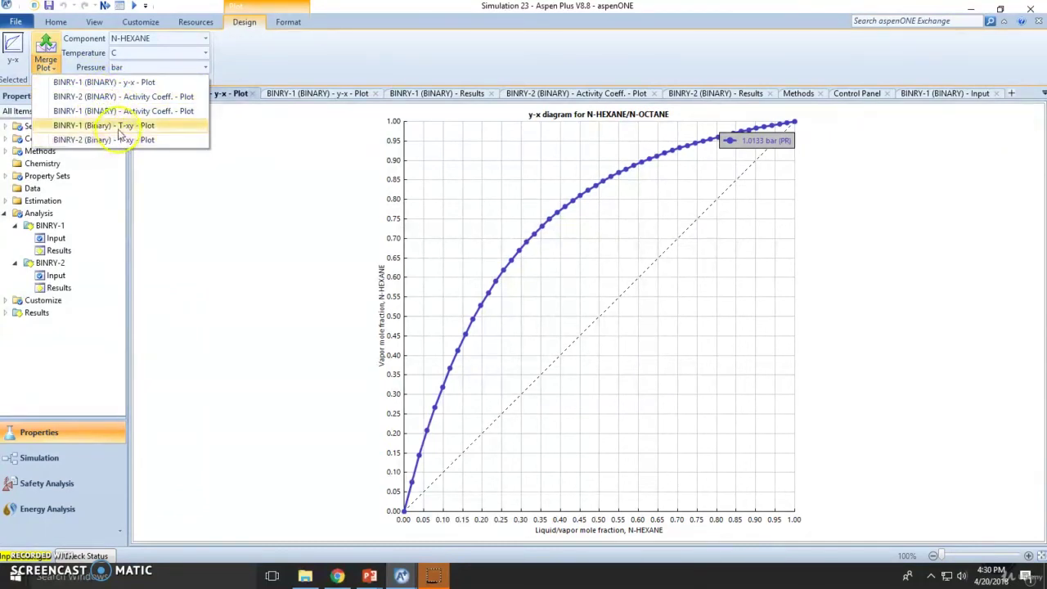
click(106, 82)
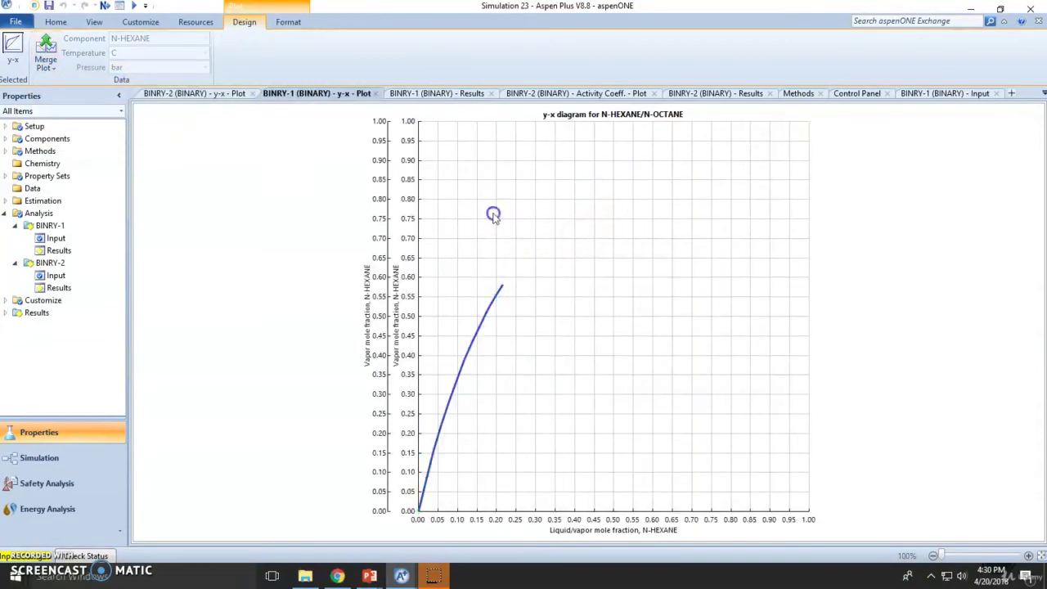
right_click(493, 214)
click(542, 336)
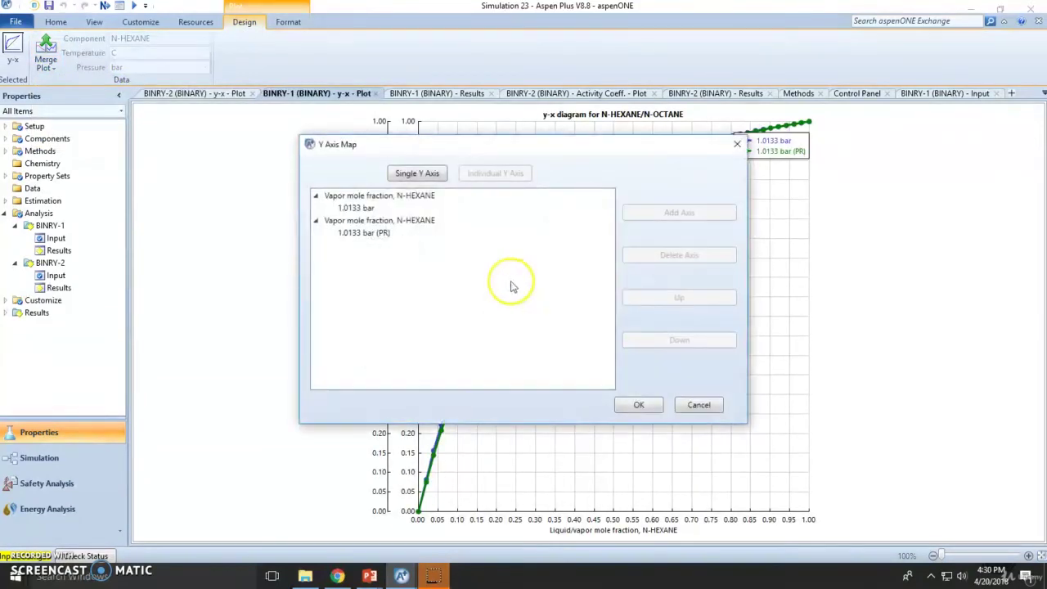
click(433, 173)
click(640, 407)
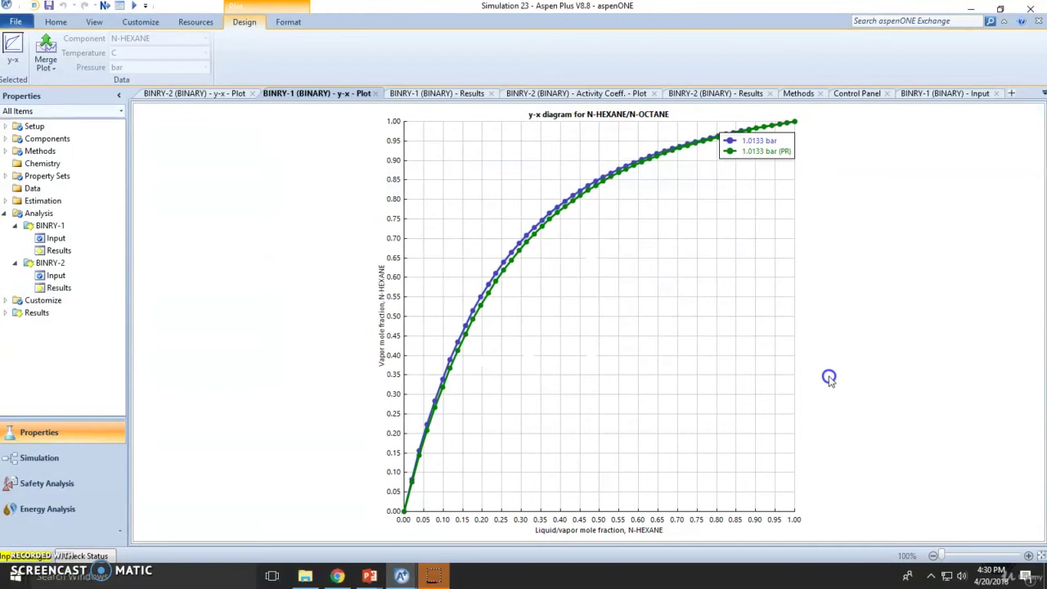
- Select the merged plot's legend, then switch to the BINRY-1 input form
click(783, 151)
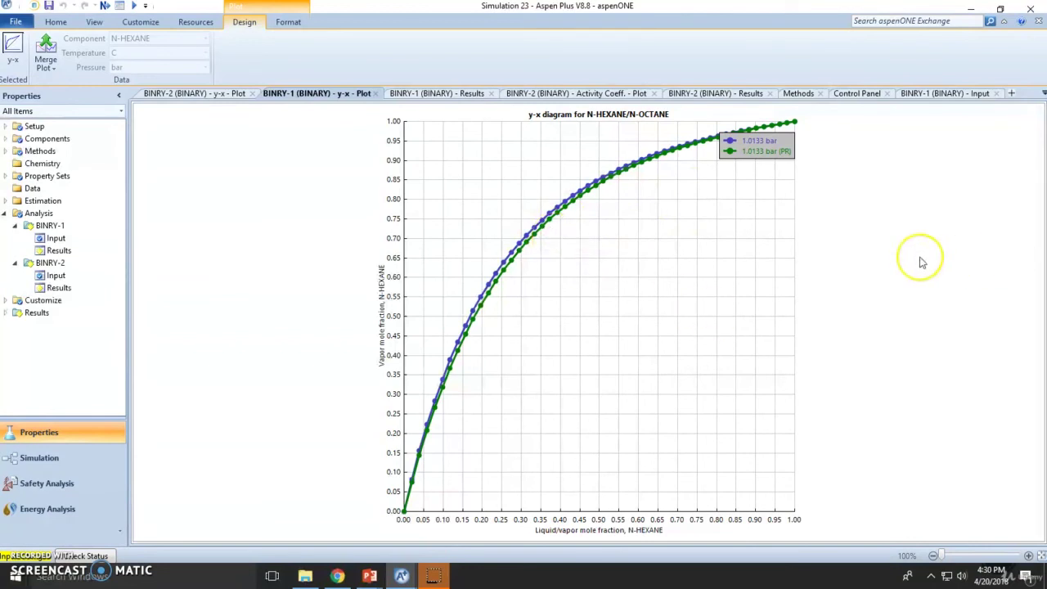
click(881, 309)
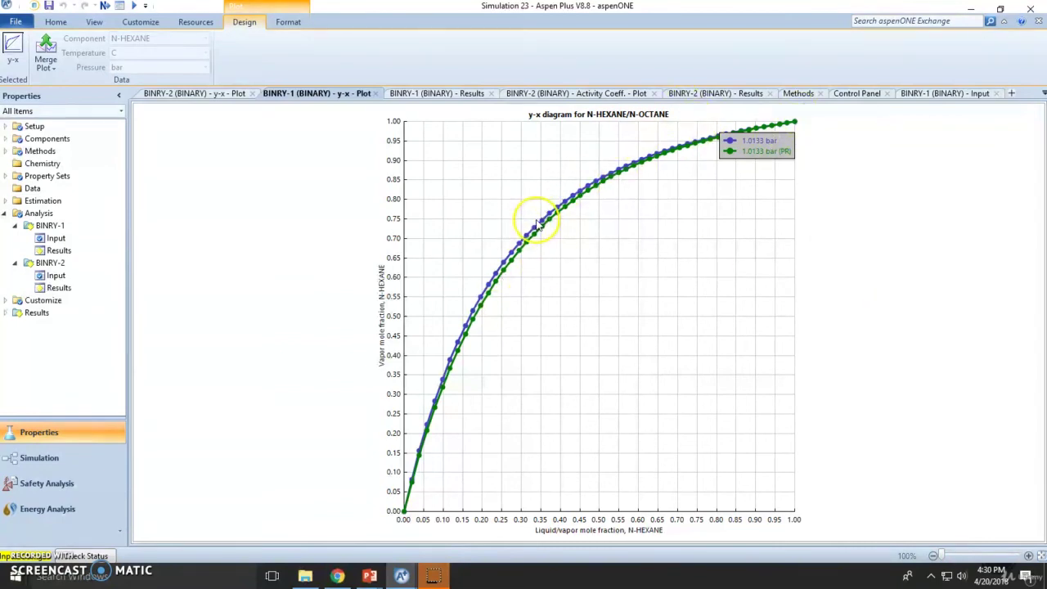
click(918, 93)
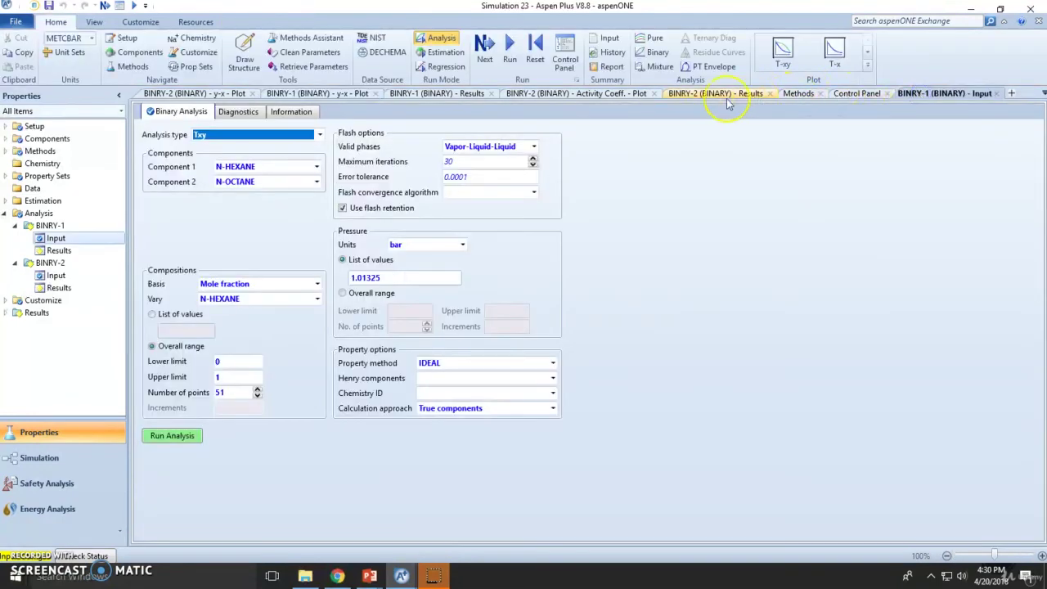
- Review the open y-x plots, results tables, activity coefficient plot and Methods form
click(207, 93)
click(315, 93)
click(441, 93)
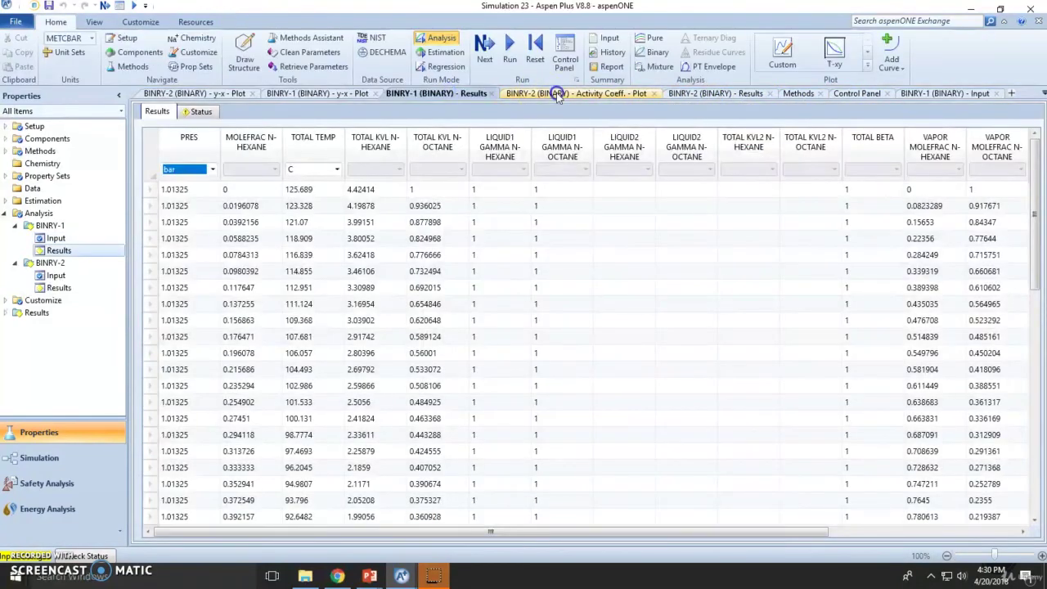
click(556, 93)
click(716, 94)
click(797, 93)
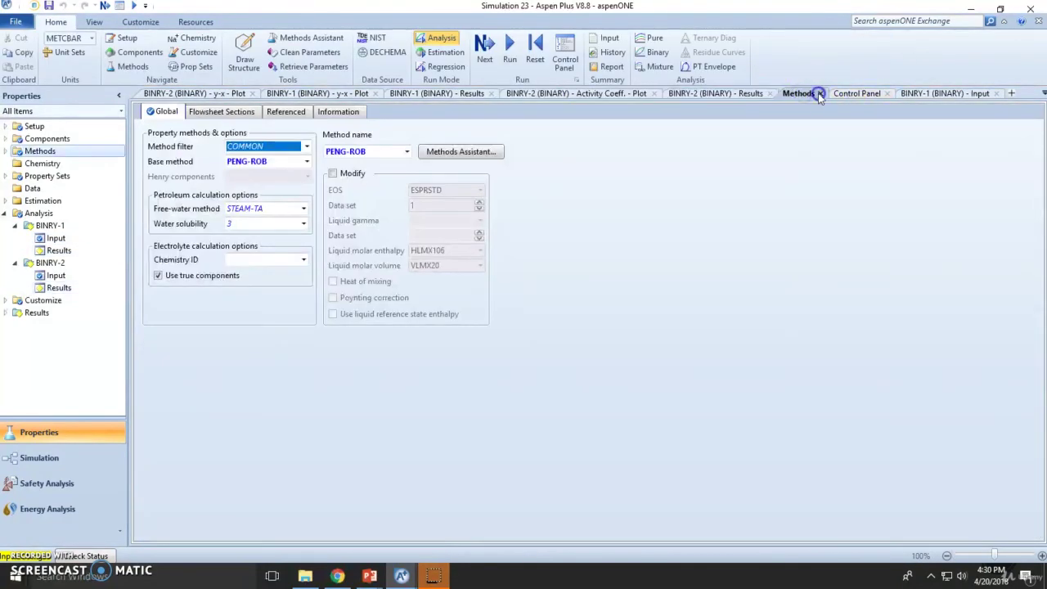
- Close the Methods and Control Panel pages and display the merged BINRY-1 T-xy diagram
click(820, 93)
click(838, 93)
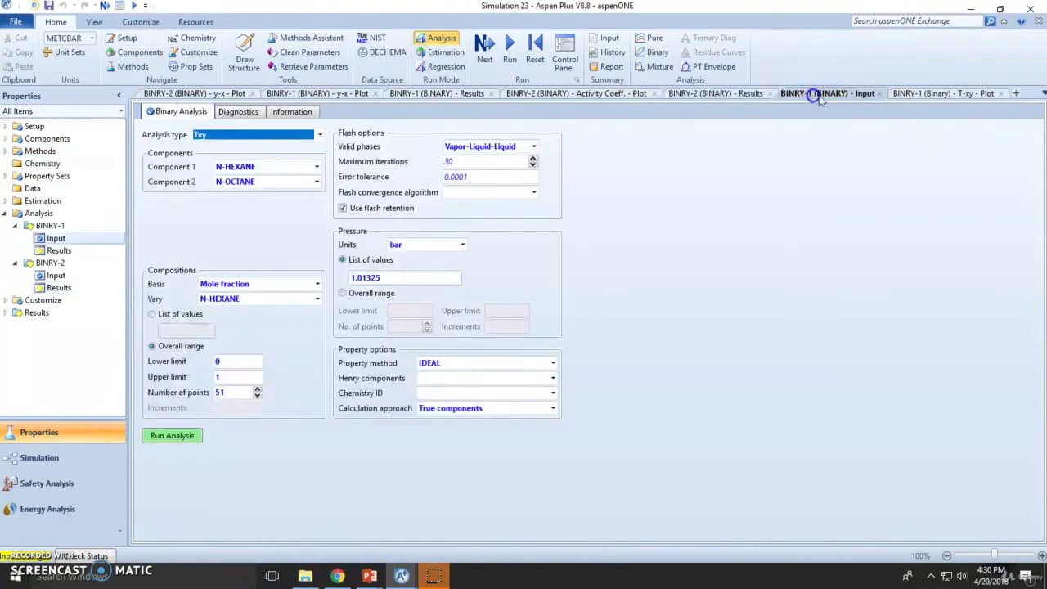
click(917, 93)
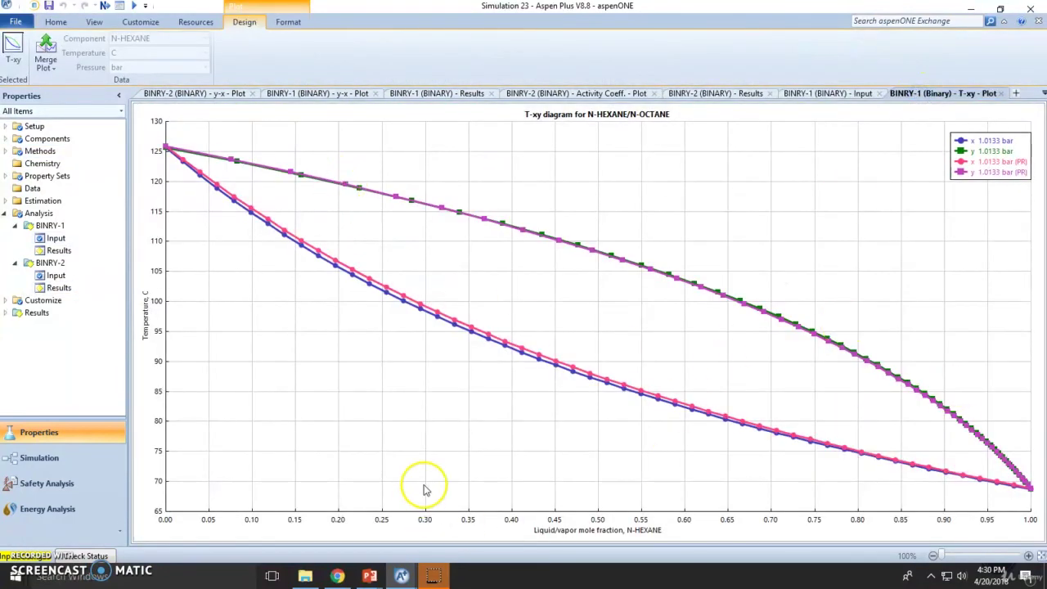